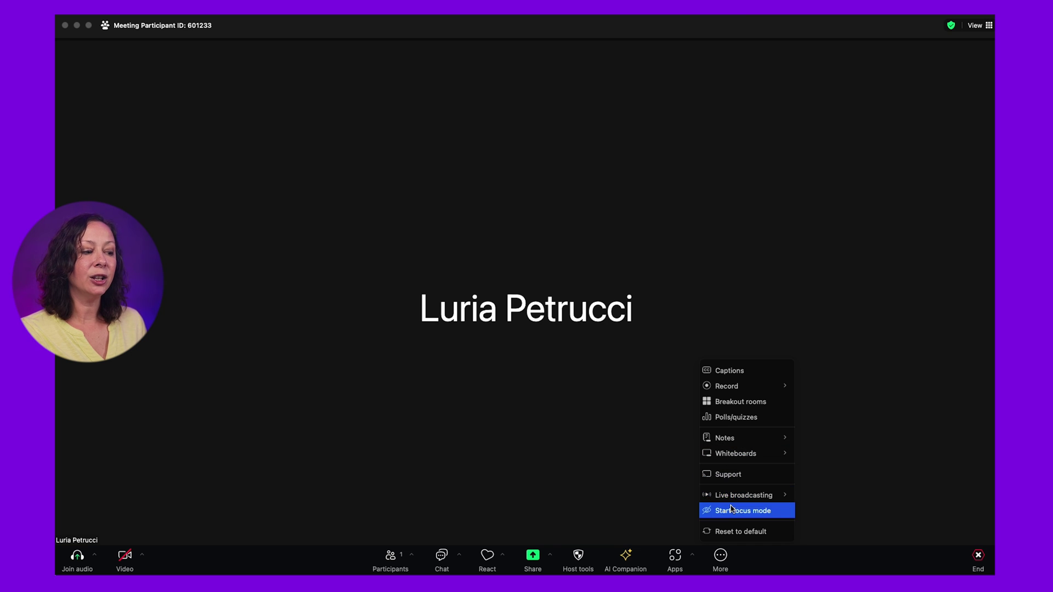
Open the setup form for live streaming the Zoom meeting to Facebook.
{"action": "mouse_move", "coordinate": [732, 497]}
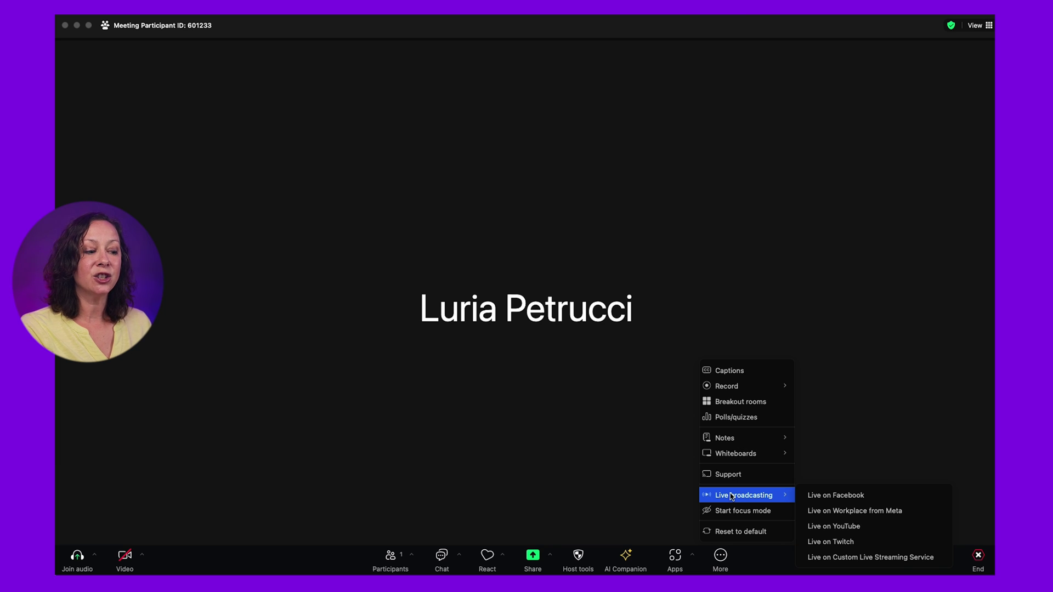
{"action": "left_click", "coordinate": [812, 494]}
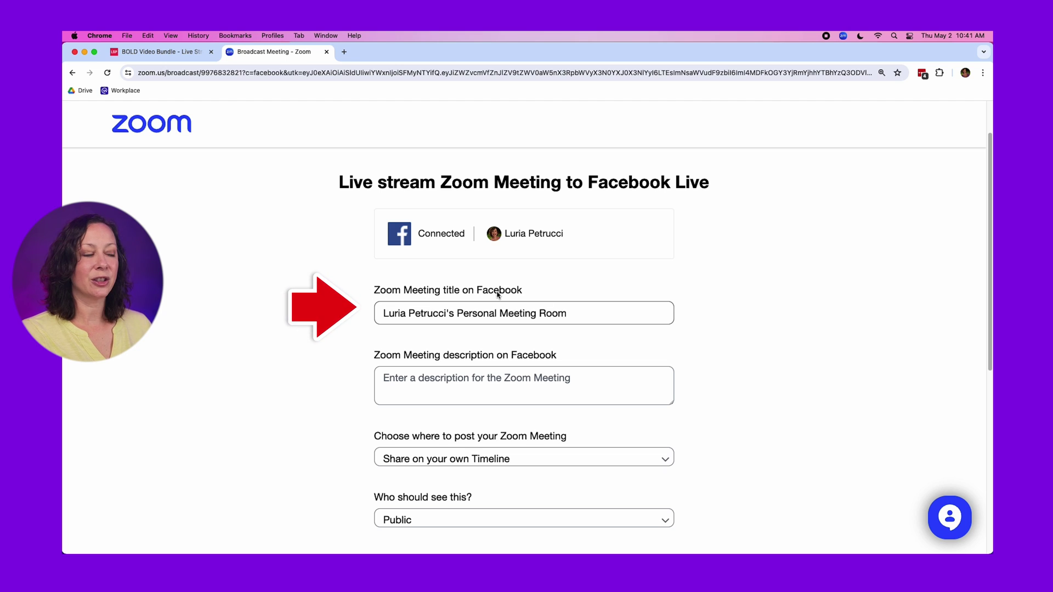
{"action": "scroll", "coordinate": [478, 359], "scroll_direction": "down", "scroll_amount": 4}
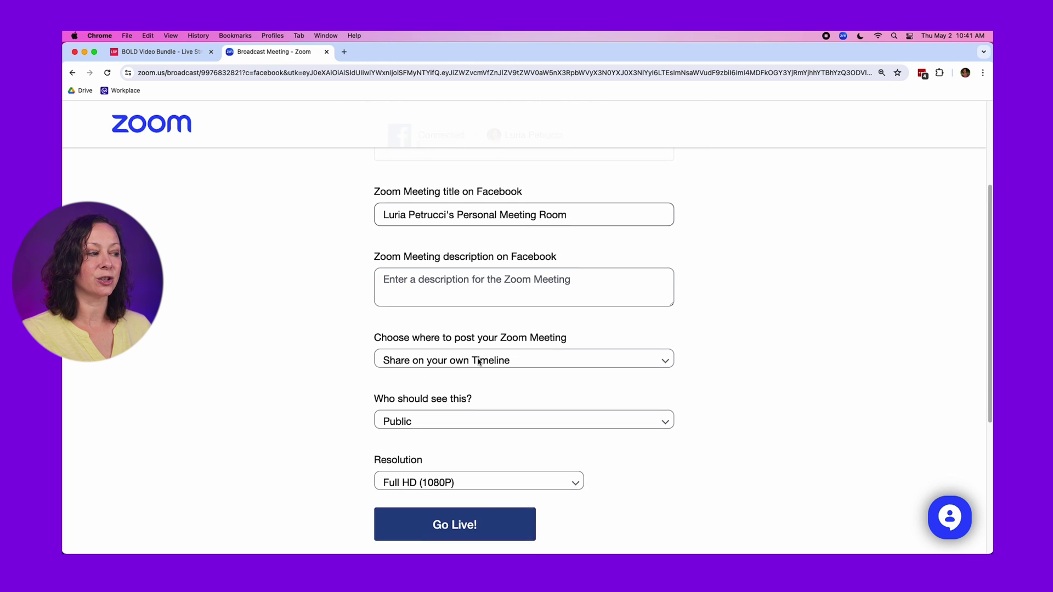
Choose Share to your Page as the place to post the Zoom meeting and display the available pages.
{"action": "scroll", "coordinate": [479, 363], "scroll_direction": "down", "scroll_amount": 1}
{"action": "left_click", "coordinate": [495, 345]}
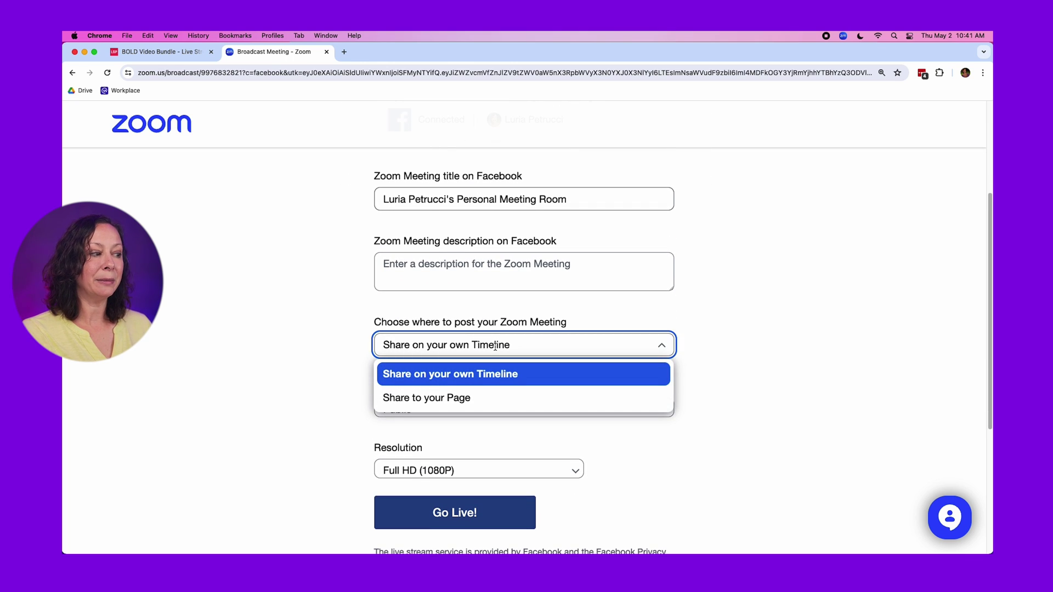
{"action": "left_click", "coordinate": [487, 400]}
{"action": "left_click", "coordinate": [488, 402]}
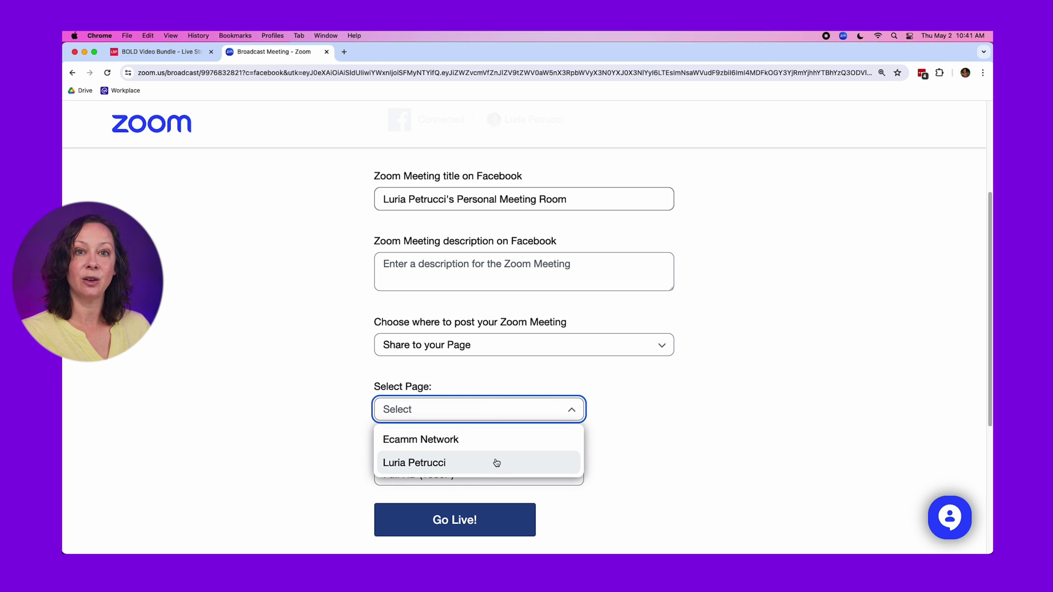
{"action": "scroll", "coordinate": [510, 357], "scroll_direction": "down", "scroll_amount": 5}
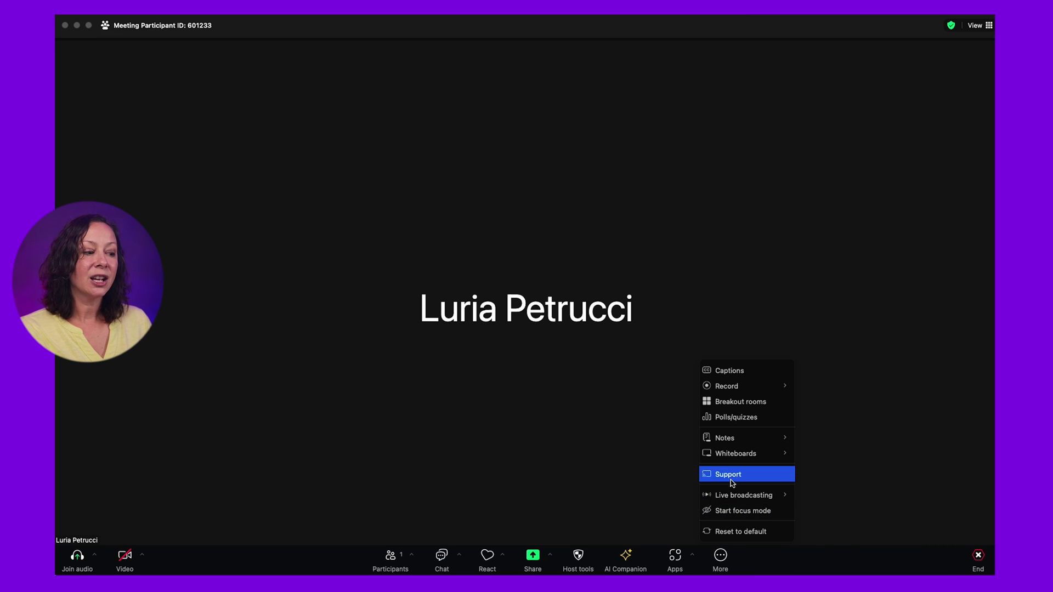
Return to the Zoom meeting and open the live broadcast setup for a custom live streaming service.
{"action": "mouse_move", "coordinate": [735, 495]}
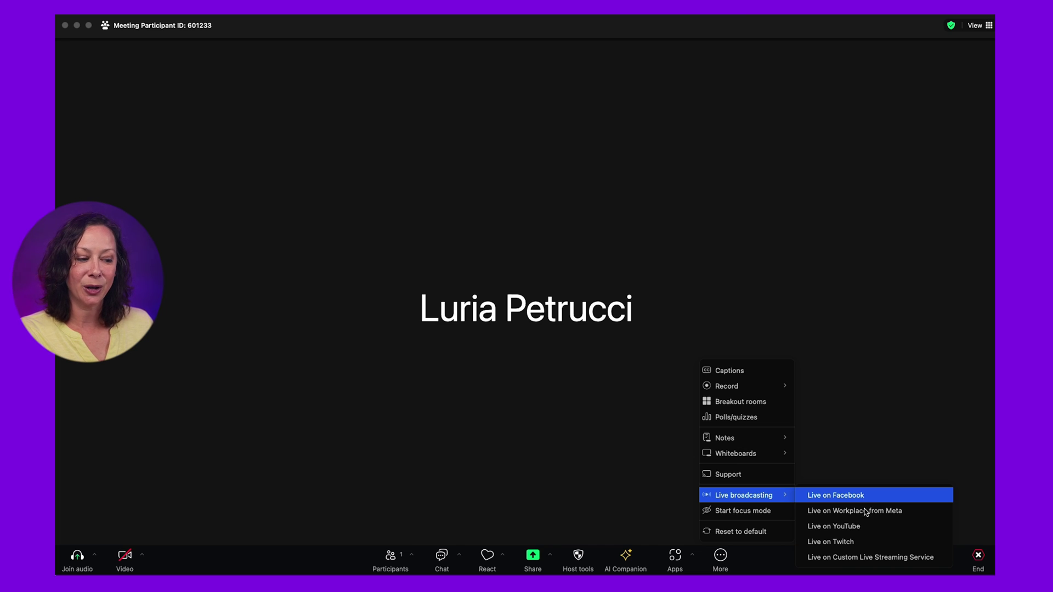
{"action": "left_click", "coordinate": [863, 558]}
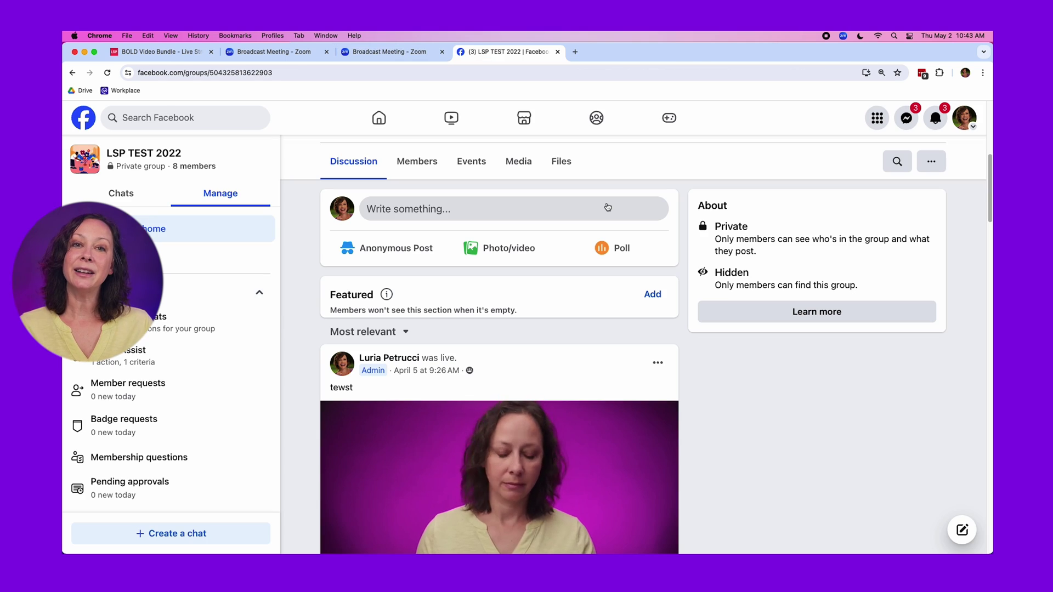
In the LSP TEST 2022 Facebook group, add a live video to a new post and choose to go live.
{"action": "left_click", "coordinate": [607, 208]}
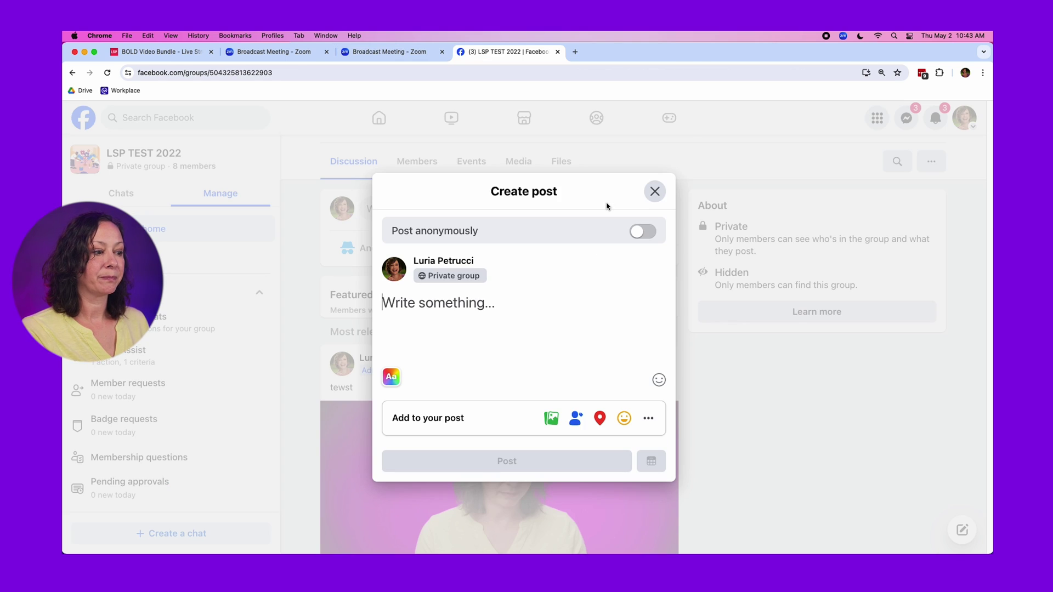
{"action": "left_click", "coordinate": [649, 418]}
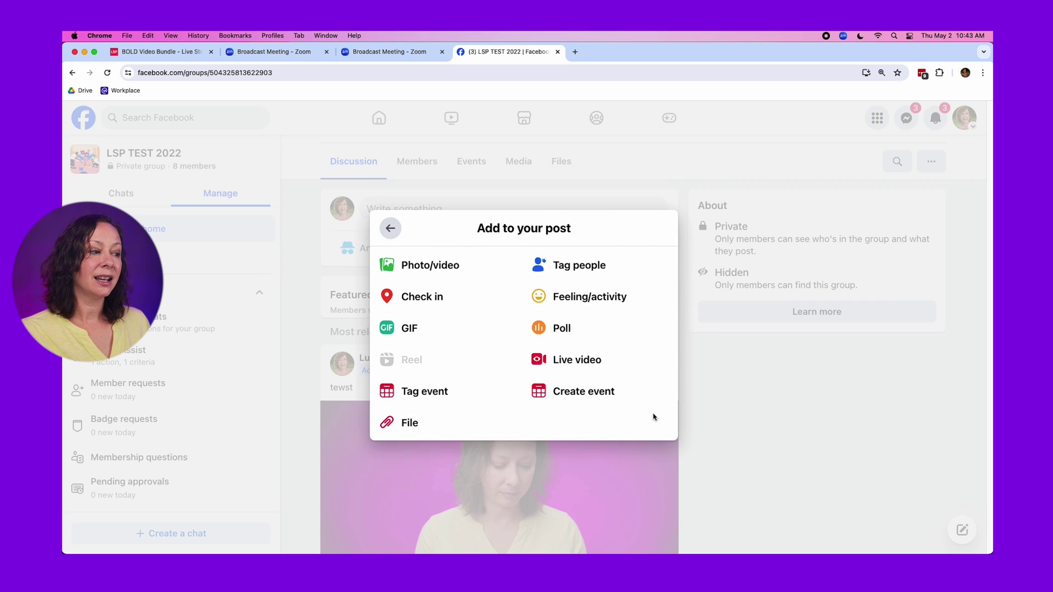
{"action": "left_click", "coordinate": [564, 361]}
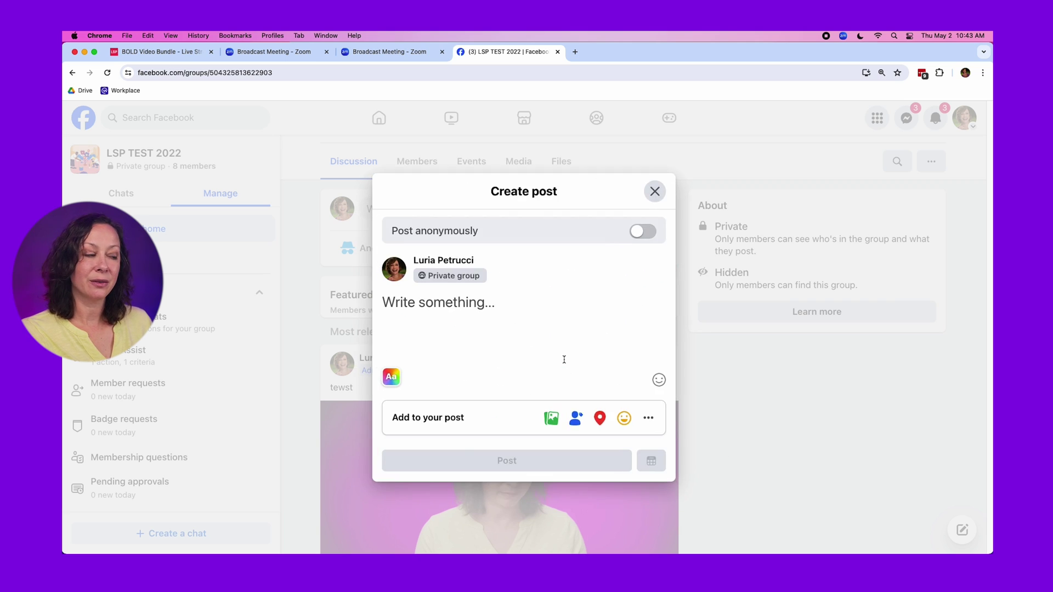
{"action": "scroll", "coordinate": [565, 362], "scroll_direction": "up", "scroll_amount": 1}
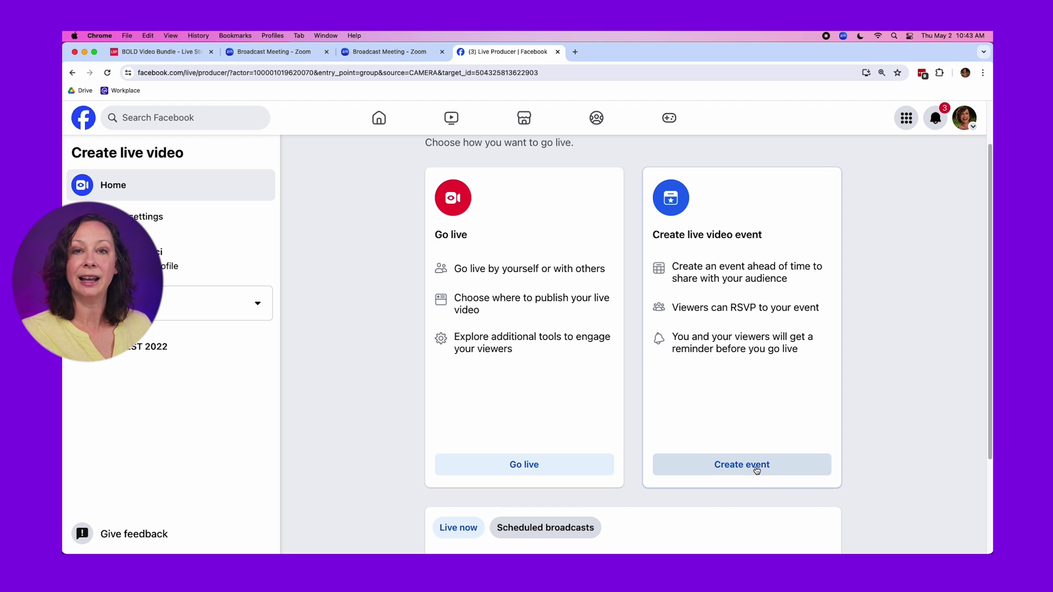
{"action": "left_click", "coordinate": [547, 466]}
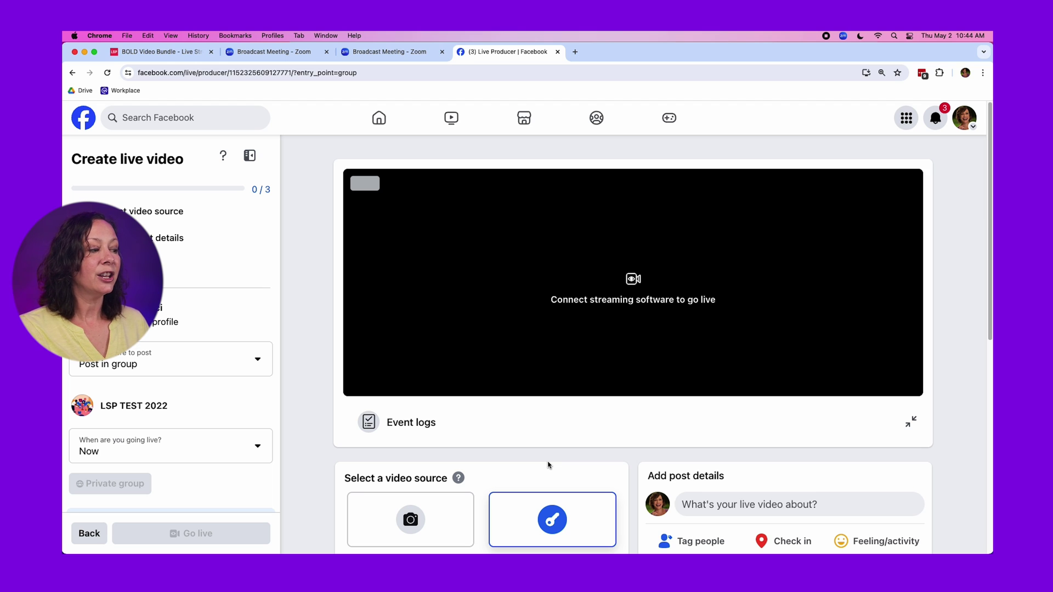
Open the live video's post description for editing and select streaming software as the video source.
{"action": "scroll", "coordinate": [550, 464], "scroll_direction": "down", "scroll_amount": 4}
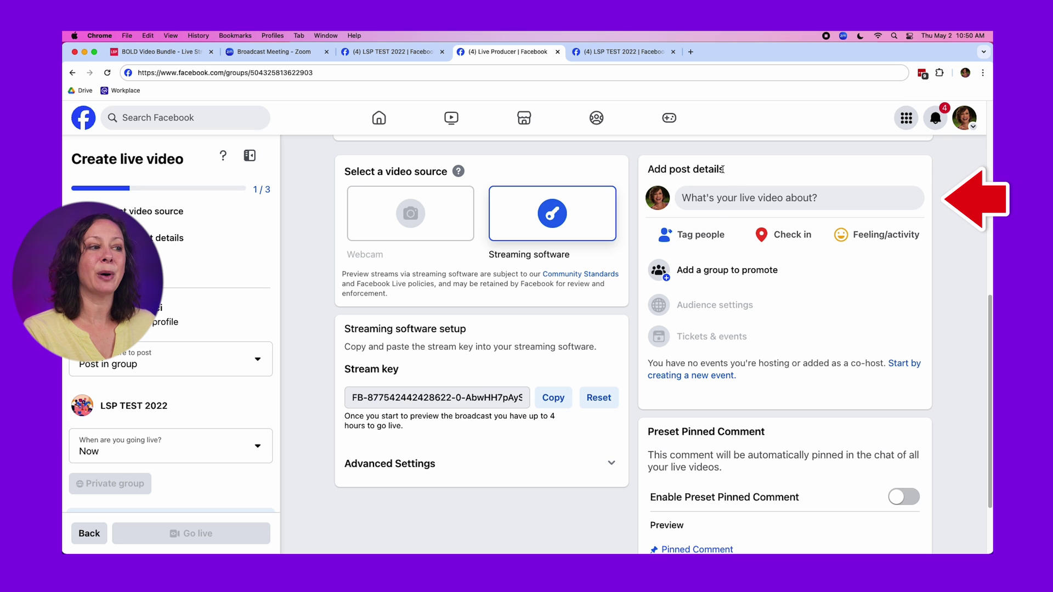
{"action": "left_click", "coordinate": [786, 202]}
{"action": "left_click", "coordinate": [552, 279]}
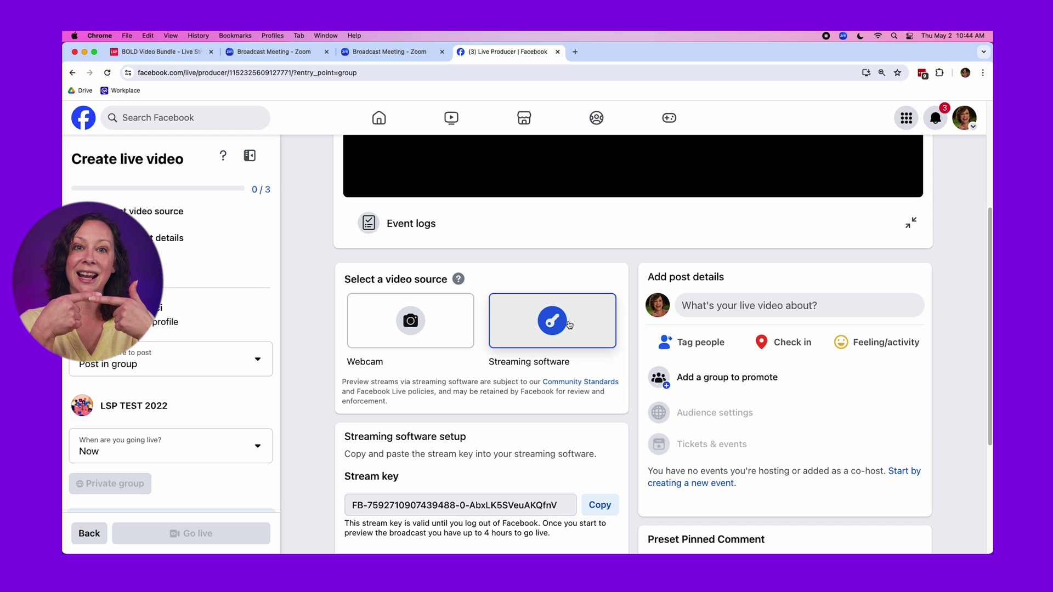
Enable the persistent stream key in the advanced settings of the streaming software setup.
{"action": "scroll", "coordinate": [569, 325], "scroll_direction": "down", "scroll_amount": 4}
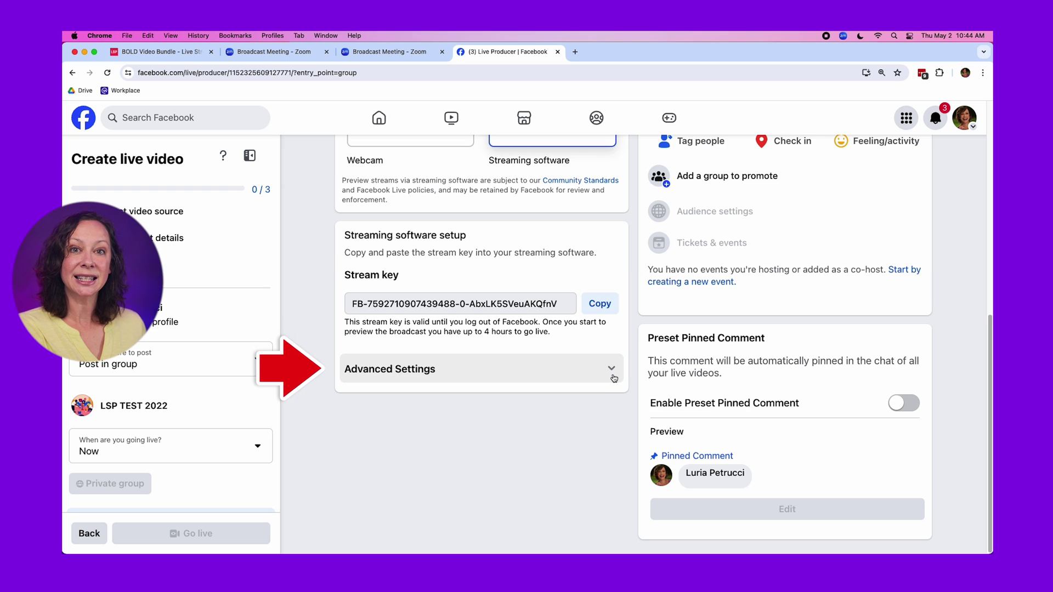
{"action": "left_click", "coordinate": [612, 373]}
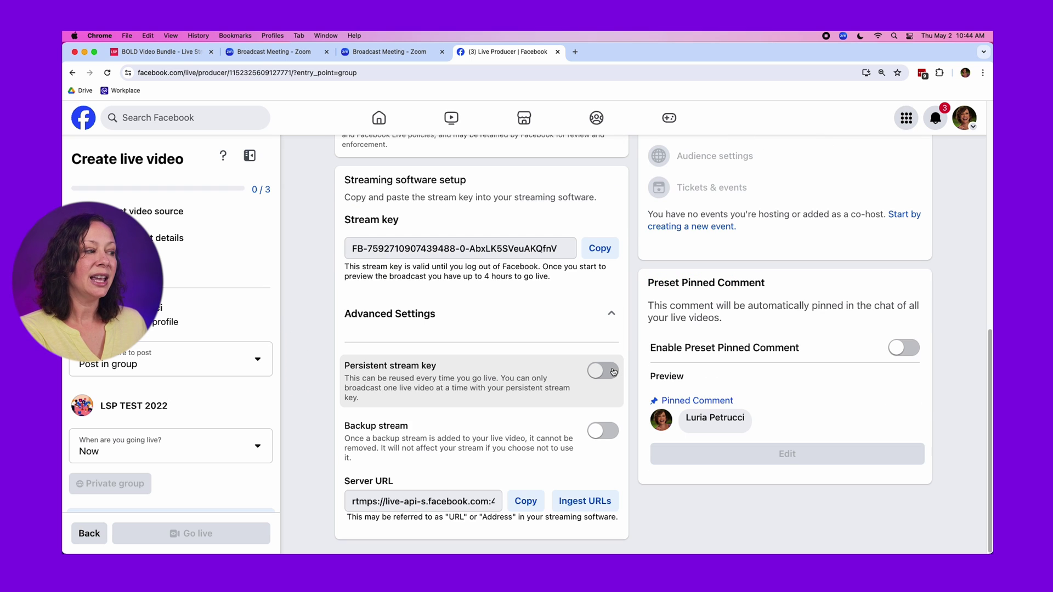
{"action": "left_click", "coordinate": [613, 372]}
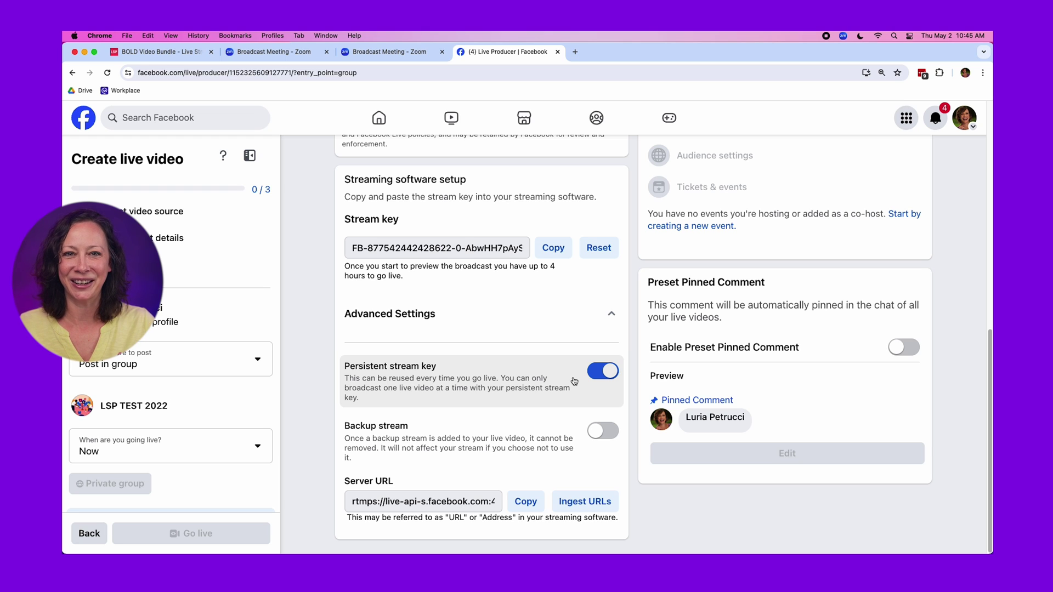
Copy the Facebook server URL and paste it as the Streaming URL in Zoom's custom streaming form.
{"action": "left_click", "coordinate": [530, 503]}
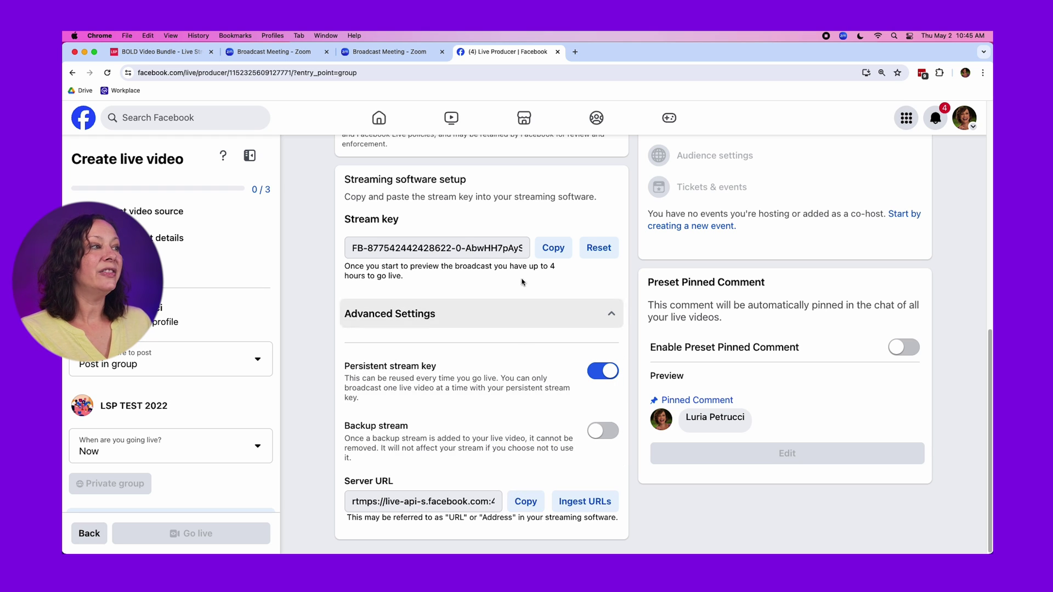
{"action": "left_click", "coordinate": [401, 53]}
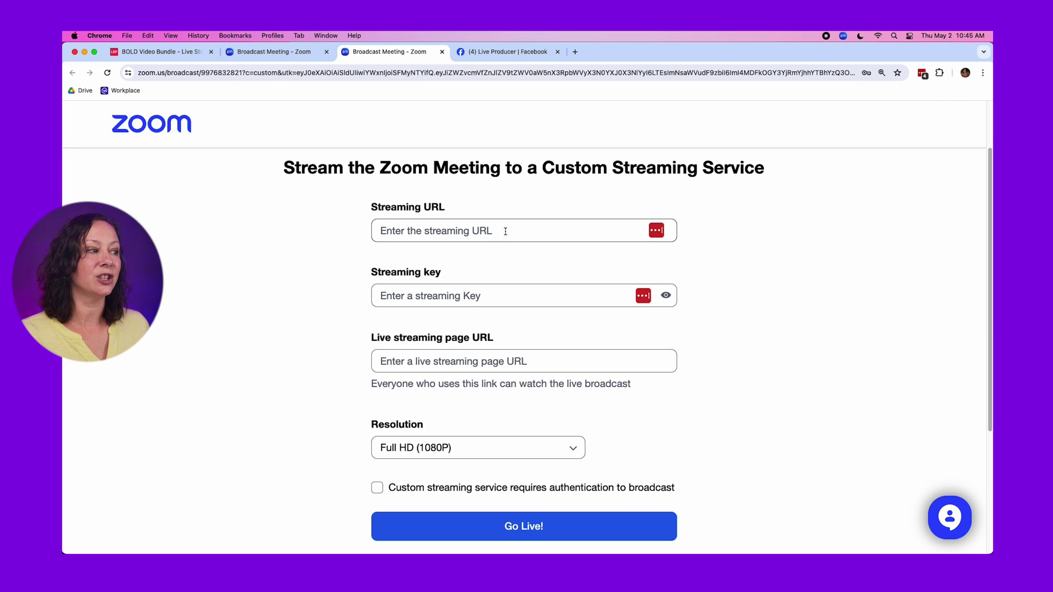
{"action": "left_click", "coordinate": [505, 231]}
{"action": "key", "text": "super+v"}
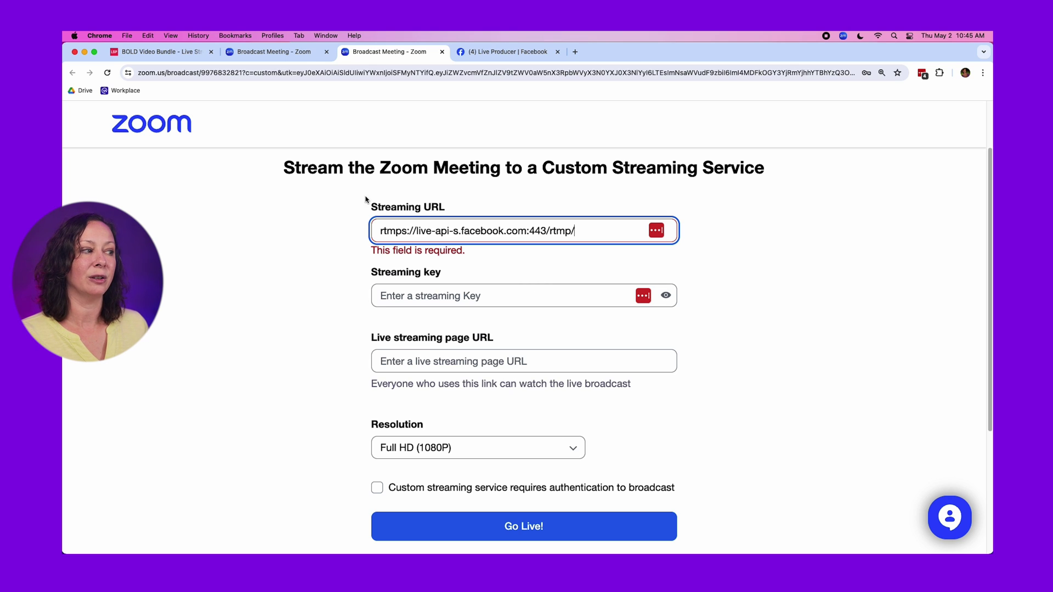
Copy the stream key from Facebook Live Producer and paste it as the Streaming key in Zoom's form.
{"action": "left_click", "coordinate": [475, 53]}
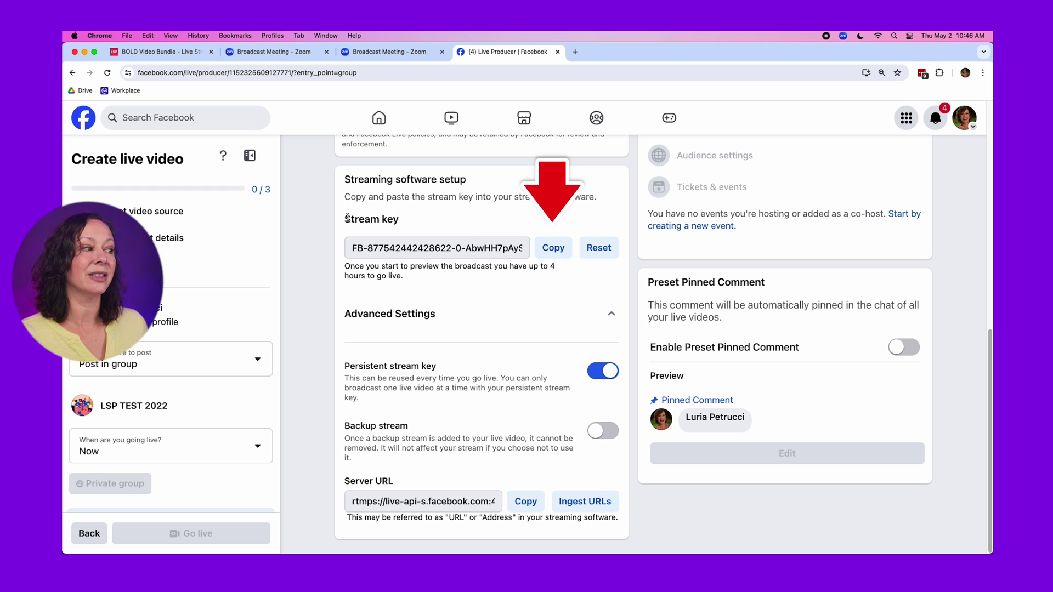
{"action": "left_click_drag", "start_coordinate": [347, 219], "coordinate": [405, 226]}
{"action": "left_click", "coordinate": [557, 252]}
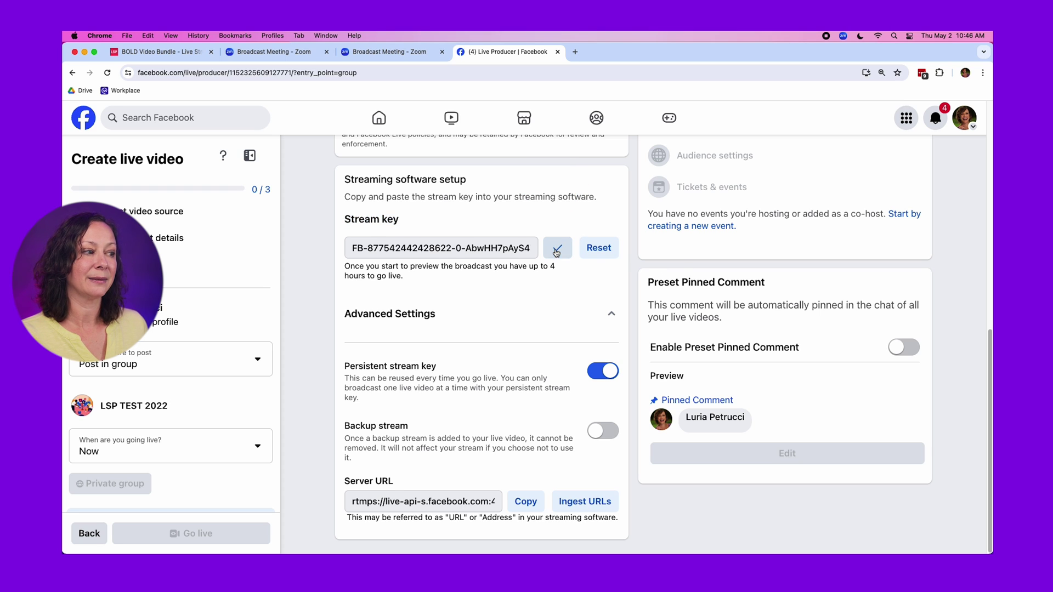
{"action": "left_click", "coordinate": [406, 53]}
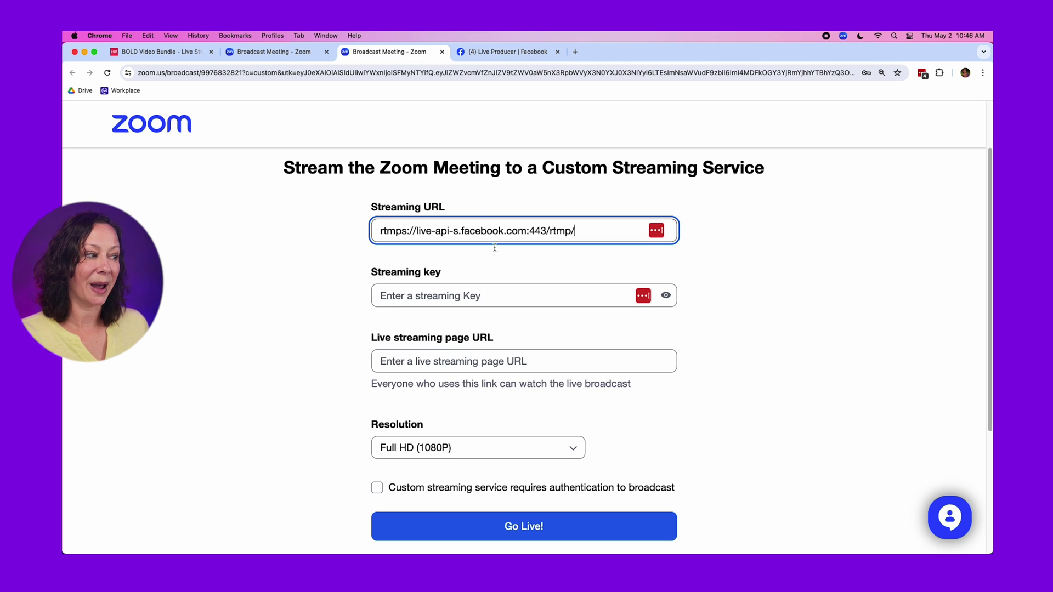
{"action": "right_click", "coordinate": [499, 297]}
{"action": "left_click", "coordinate": [527, 380]}
Copy the LSP TEST 2022 group's web address and paste it as the Live streaming page URL in Zoom's form.
{"action": "scroll", "coordinate": [500, 307], "scroll_direction": "down", "scroll_amount": 2}
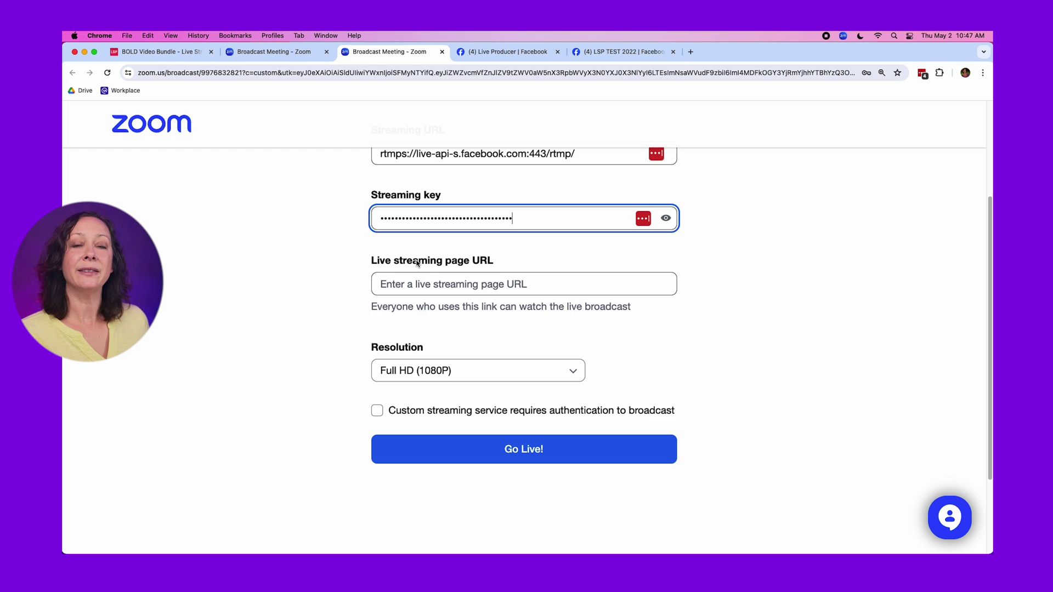
{"action": "left_click", "coordinate": [620, 52]}
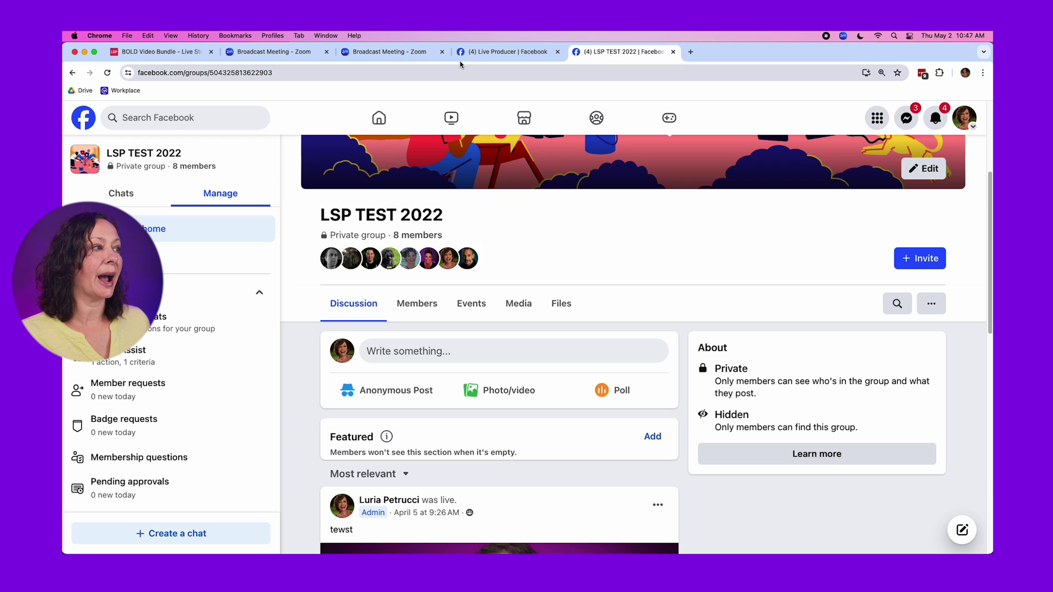
{"action": "left_click", "coordinate": [436, 73]}
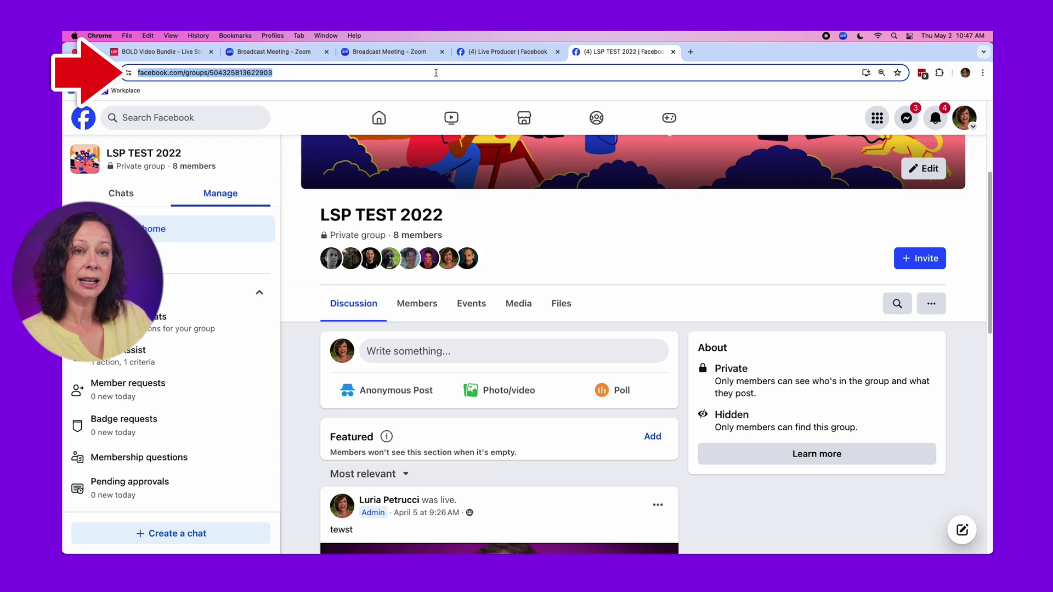
{"action": "left_click", "coordinate": [392, 52]}
{"action": "key", "text": "super+v"}
{"action": "left_click", "coordinate": [501, 330]}
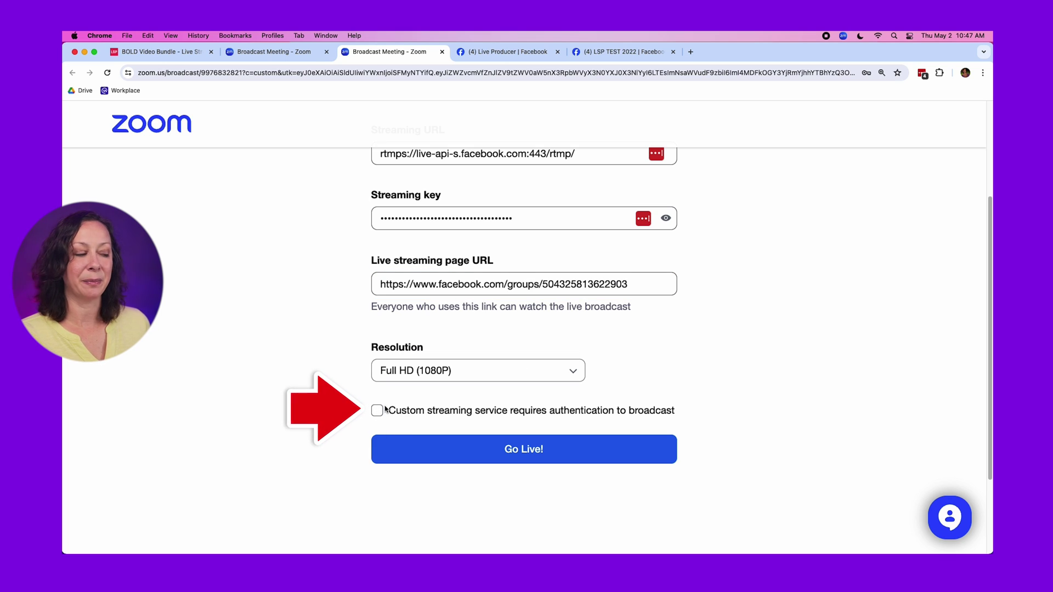
Start the Zoom custom live stream and check its preview in Facebook Live Producer.
{"action": "left_click", "coordinate": [578, 453]}
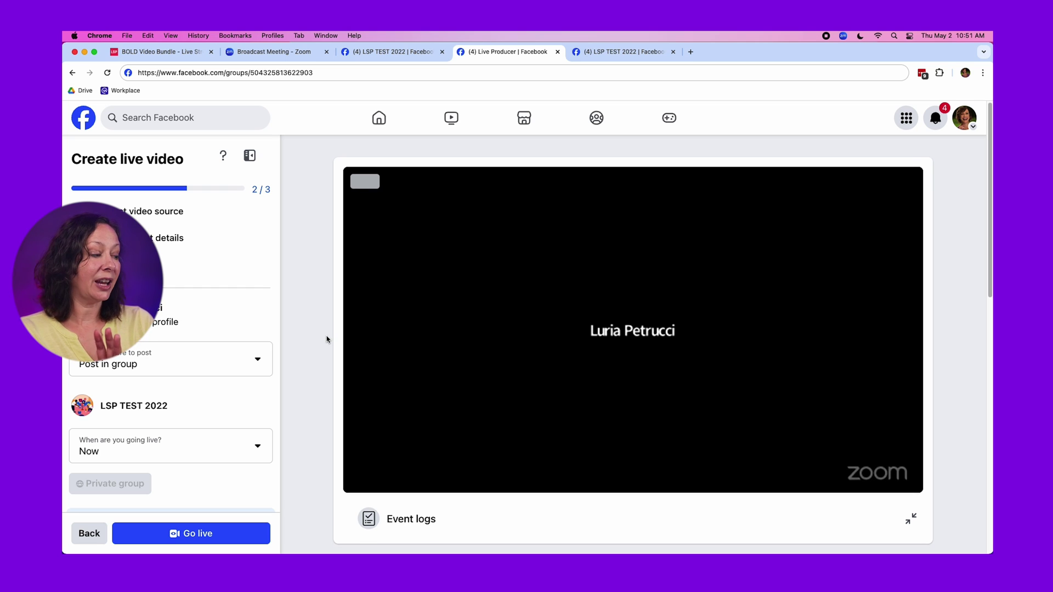
{"action": "scroll", "coordinate": [327, 336], "scroll_direction": "down", "scroll_amount": 2}
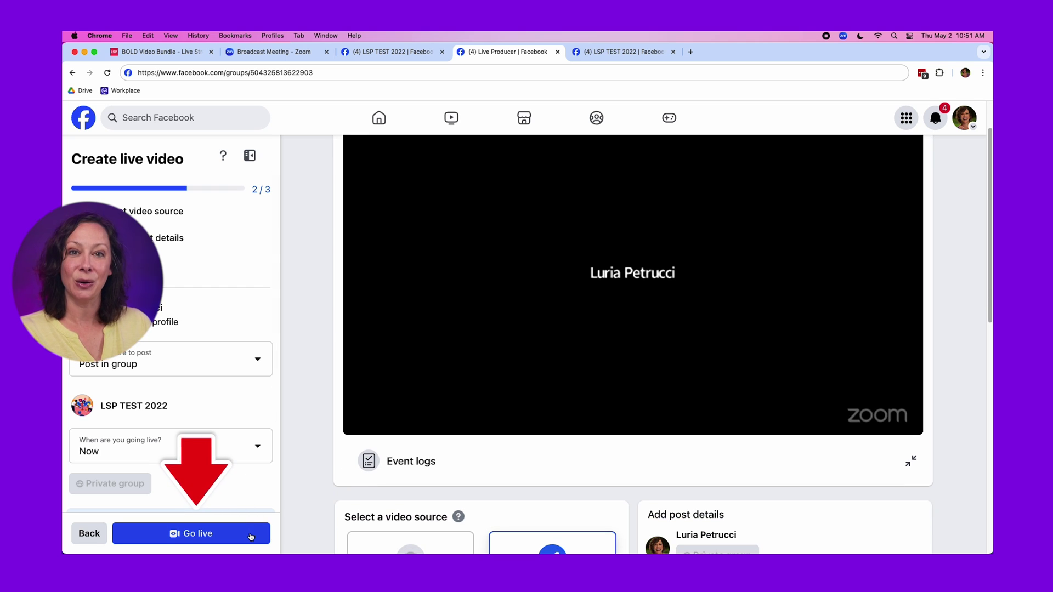